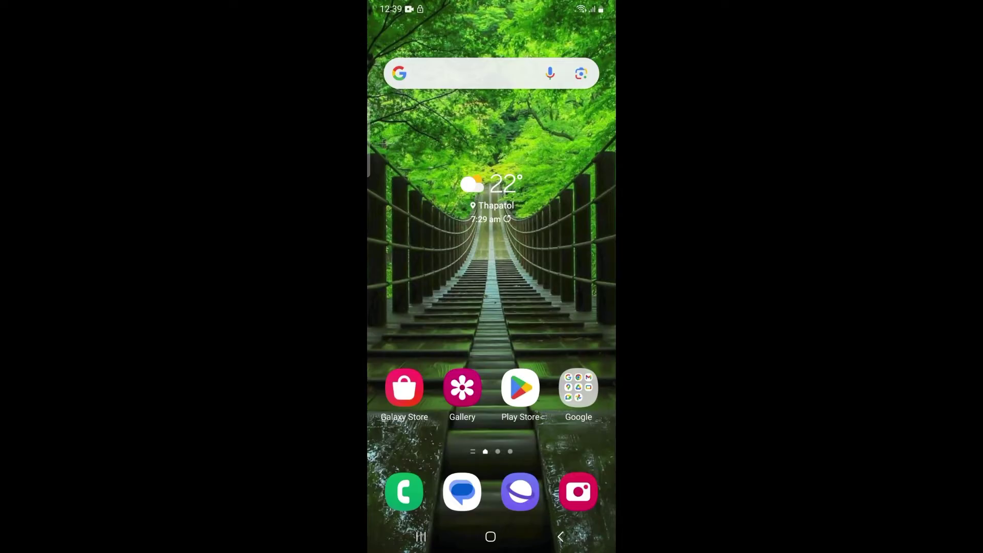
Step: Find Township in the Play Store via the recent 'township' search and request a PC invitation
click(519, 388)
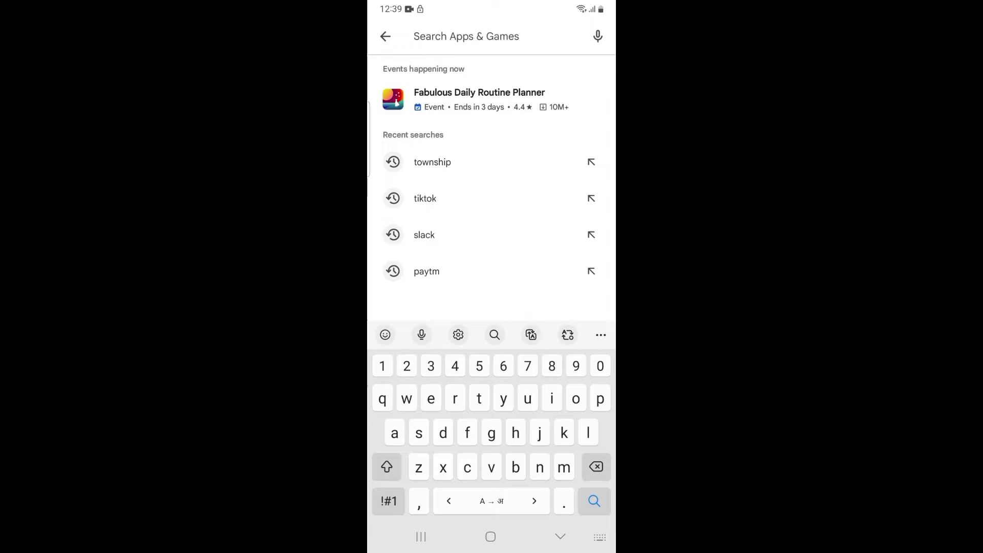
click(432, 161)
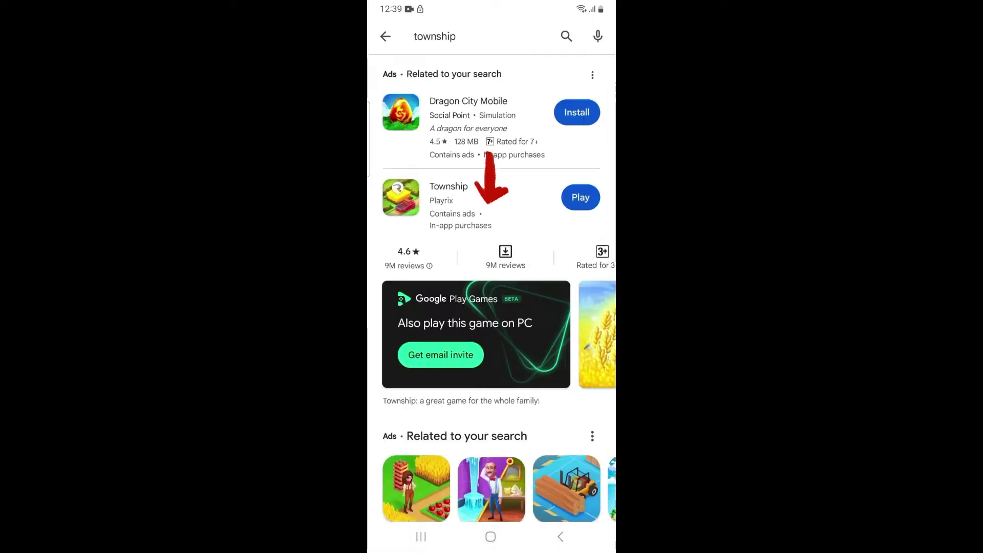
click(449, 196)
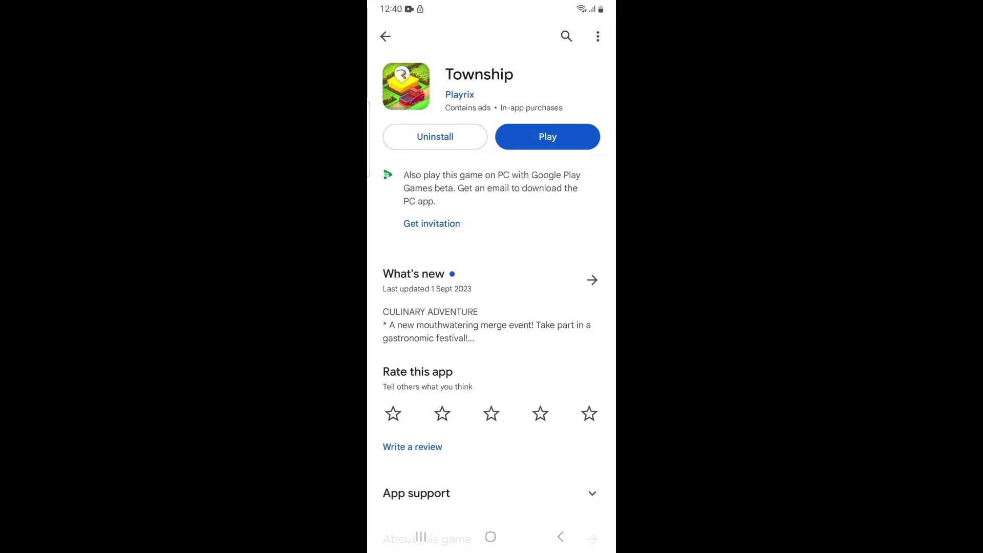
click(431, 224)
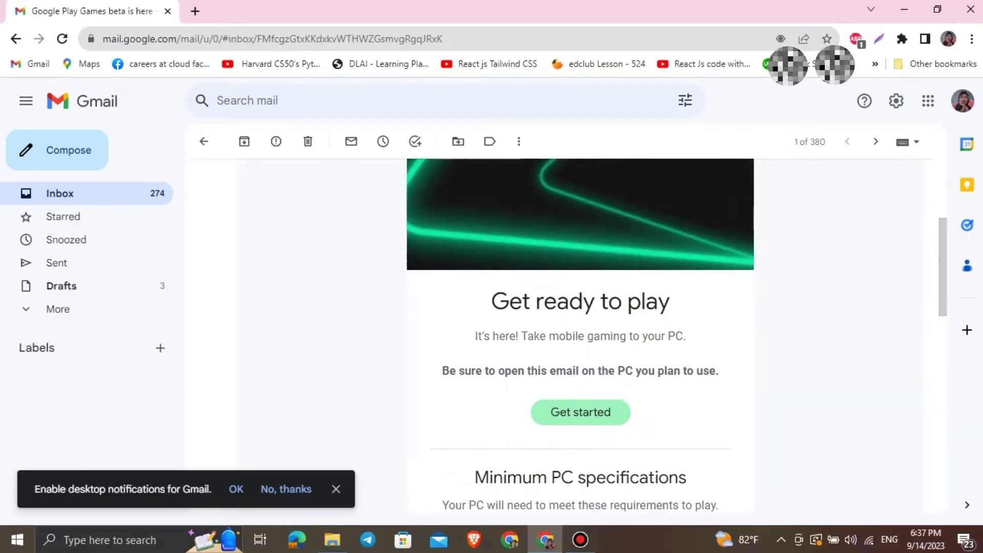
scroll(580, 330, down, 1)
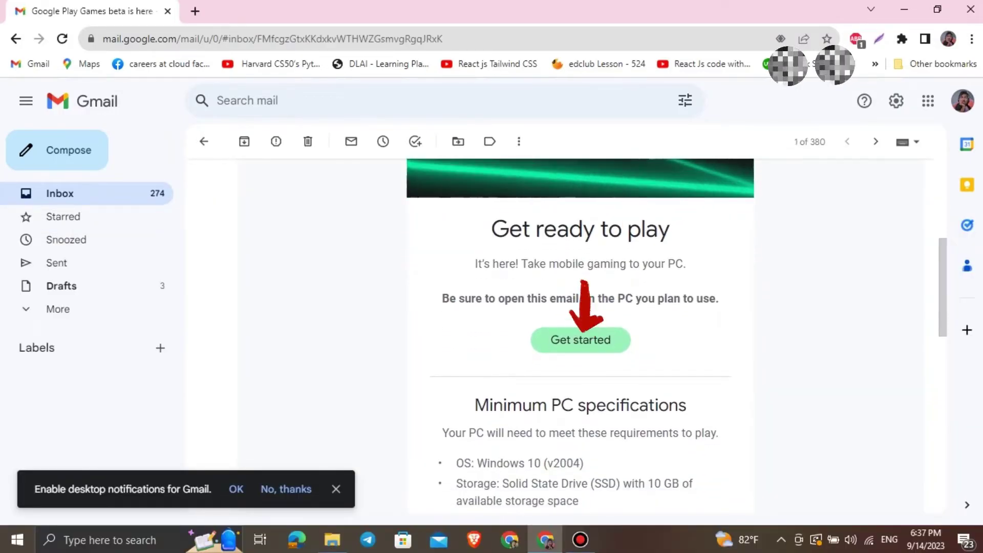
Step: Start the Township PC game setup from the invitation email's 'Get started' link
click(580, 340)
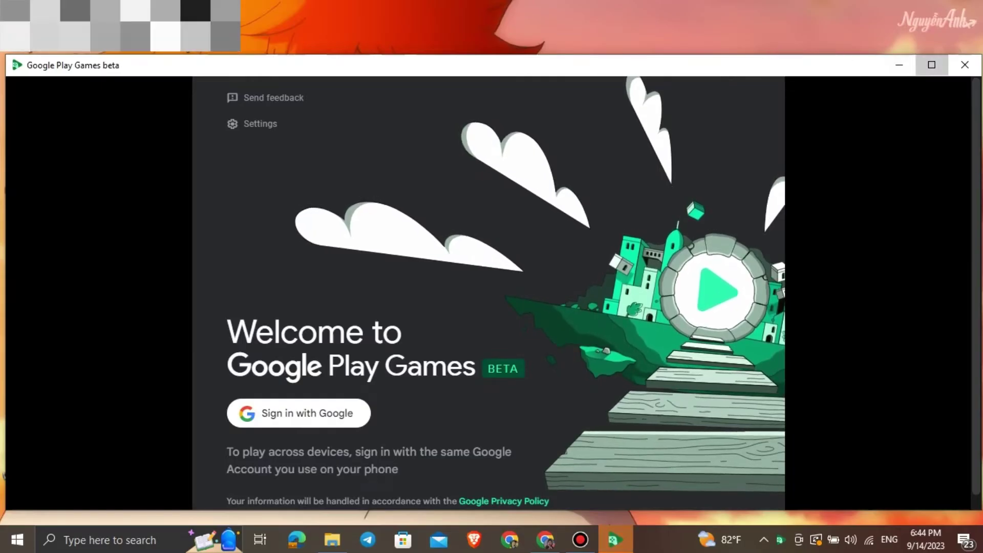
Step: Maximize the Google Play Games beta window
click(931, 65)
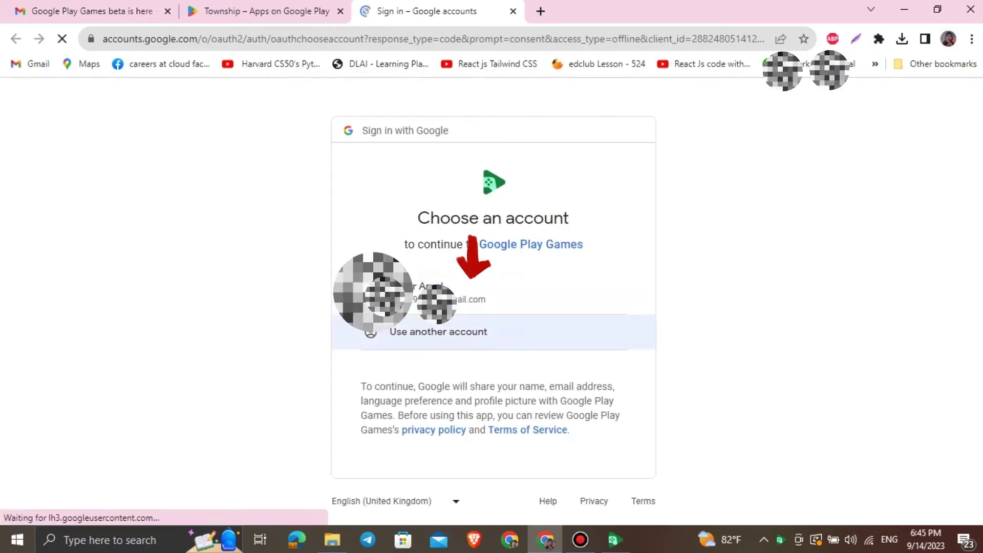
Step: Choose the existing Google account and confirm sign-in to Google Play Games
click(538, 292)
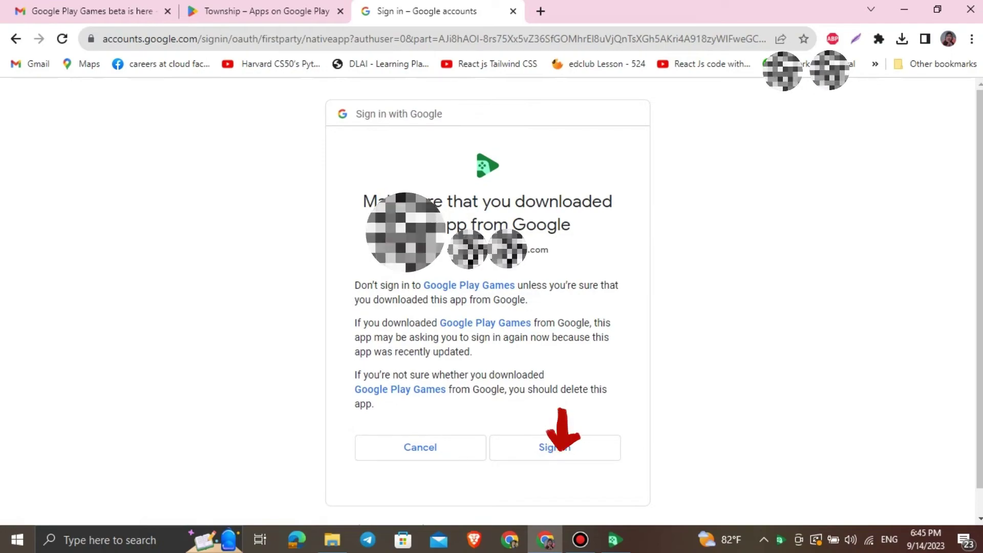
click(554, 447)
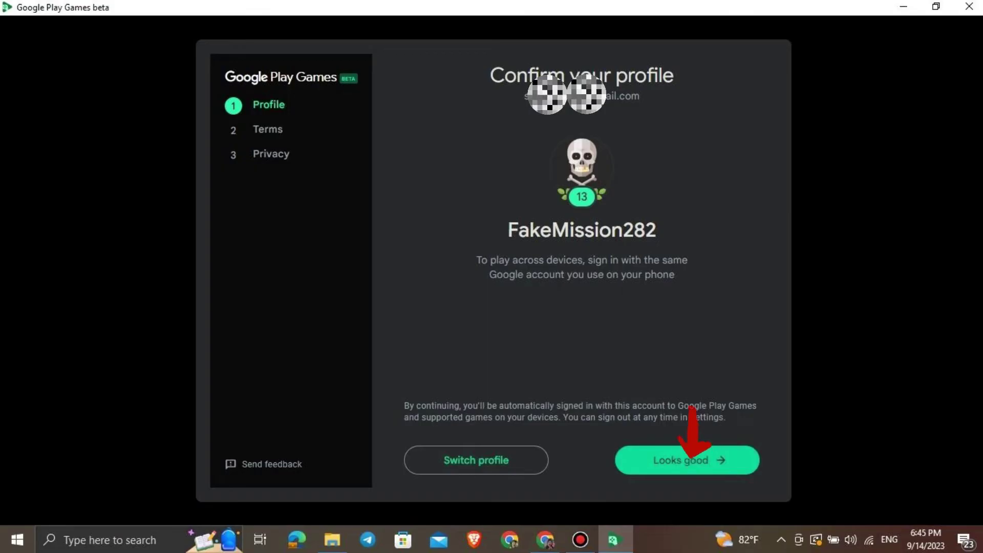
Step: Confirm the gaming profile with 'Looks good' and accept the terms and conditions
click(686, 459)
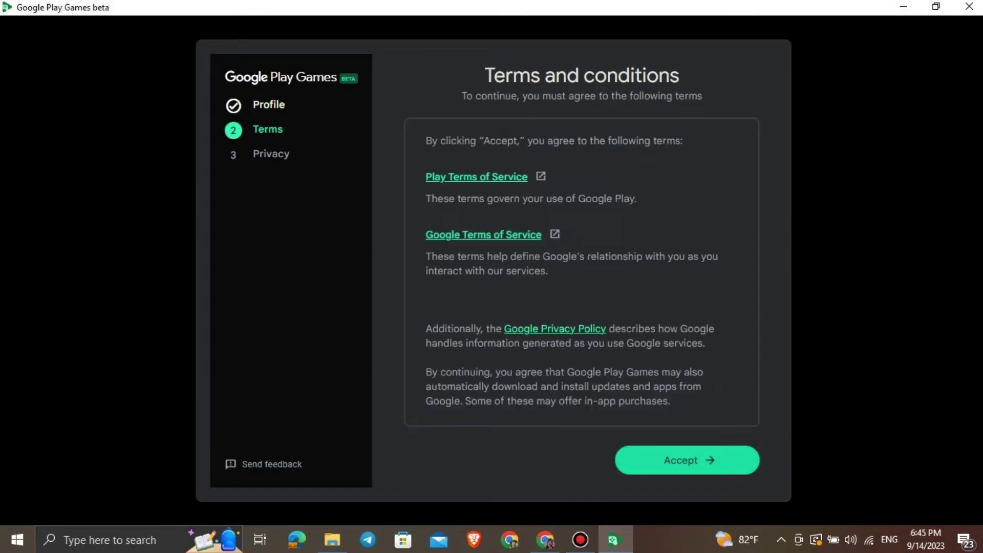
click(687, 459)
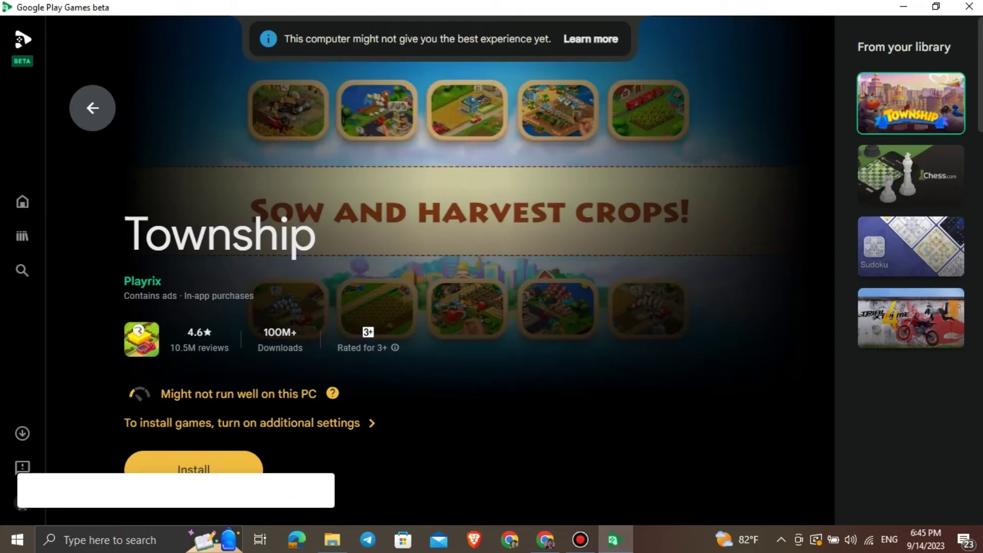
scroll(461, 307, down, 1)
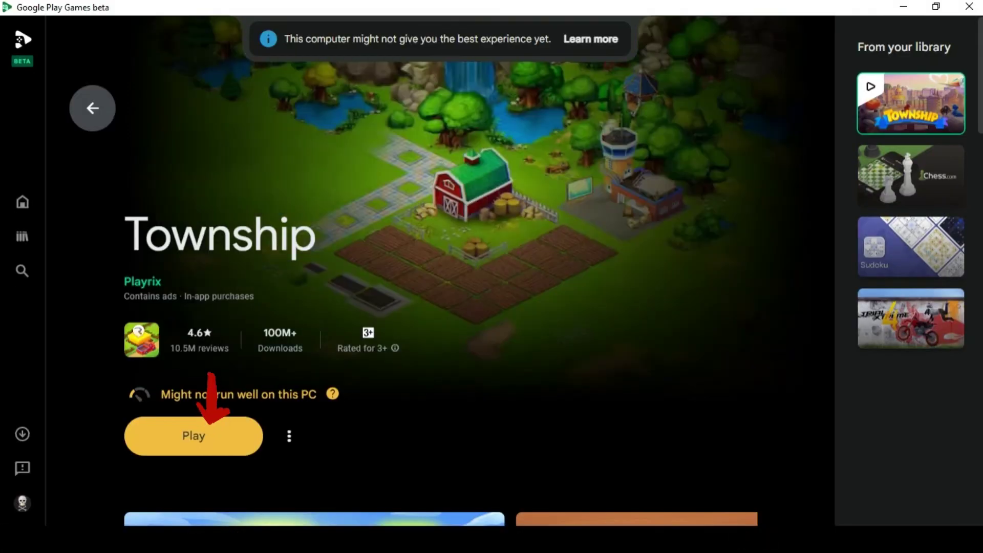
Step: Launch the installed Township game from Google Play Games beta
click(194, 435)
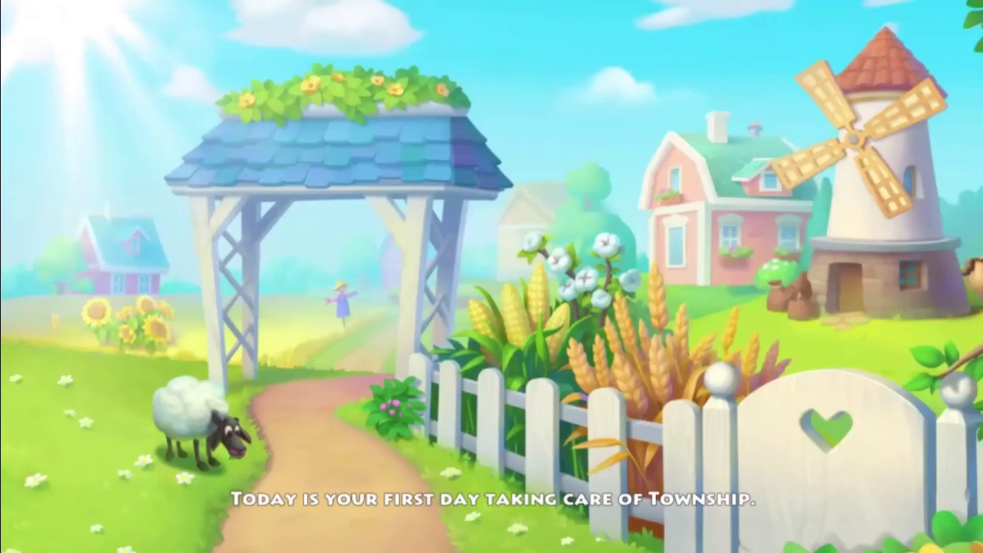